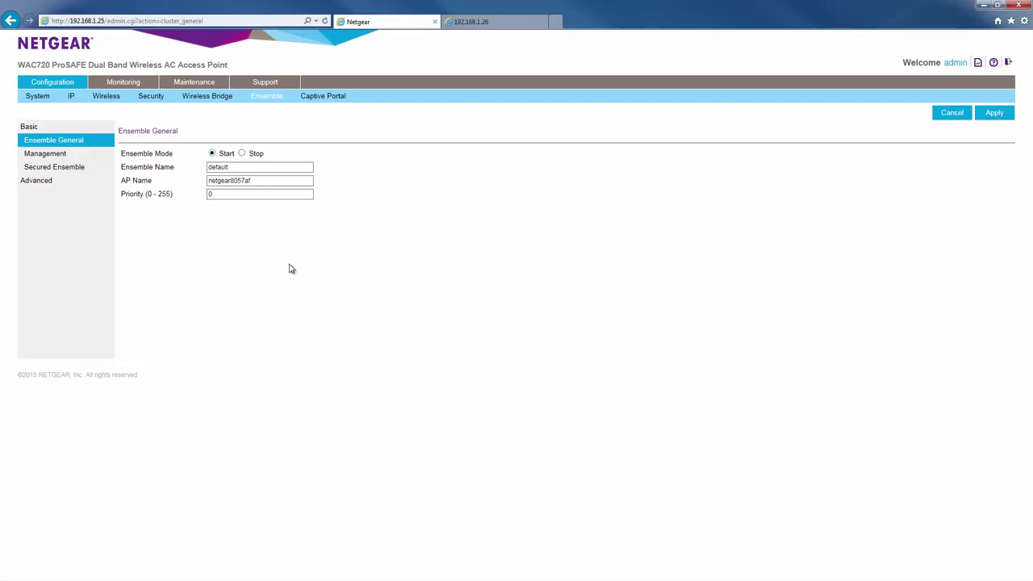
Step: Name the ensemble 'test' with priority 10 and apply the settings
drag(236, 168, 202, 167)
text(test)
drag(237, 194, 194, 196)
text(10)
click(371, 233)
click(993, 112)
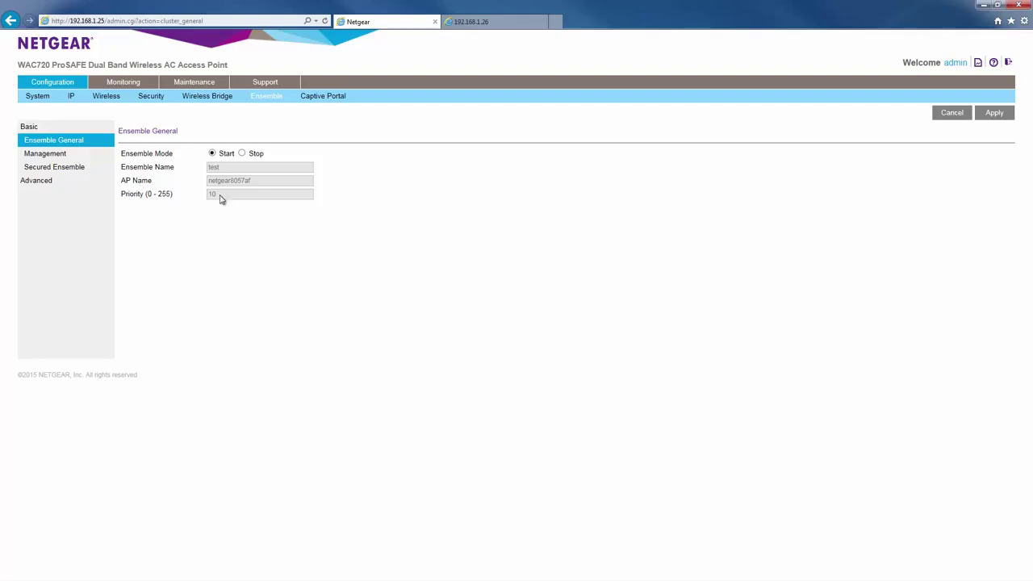
click(44, 158)
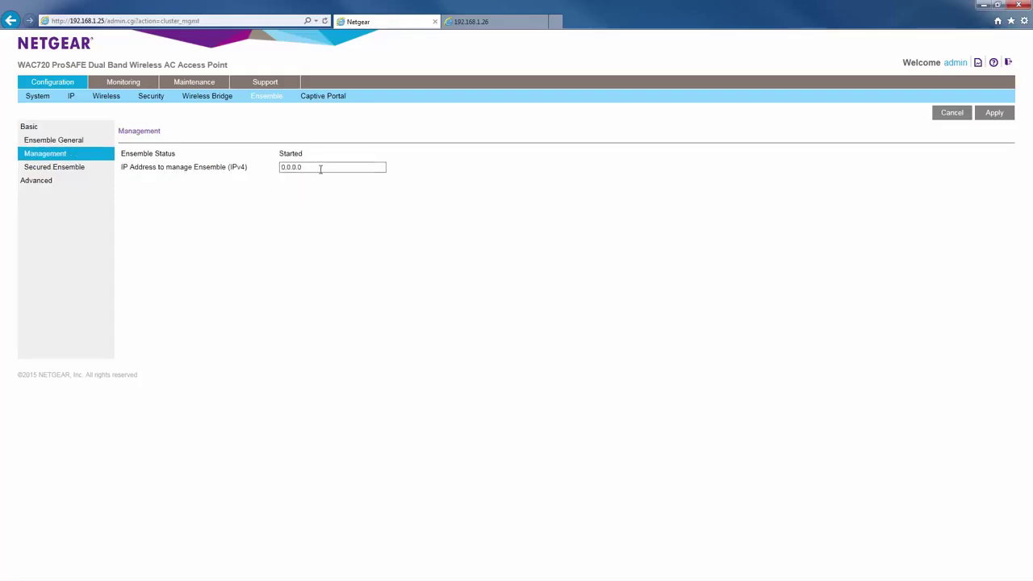
Step: Set the ensemble management IP address to 192.168.1.99 and apply it
drag(330, 169, 249, 173)
text(192.168.1.99)
click(995, 114)
click(70, 172)
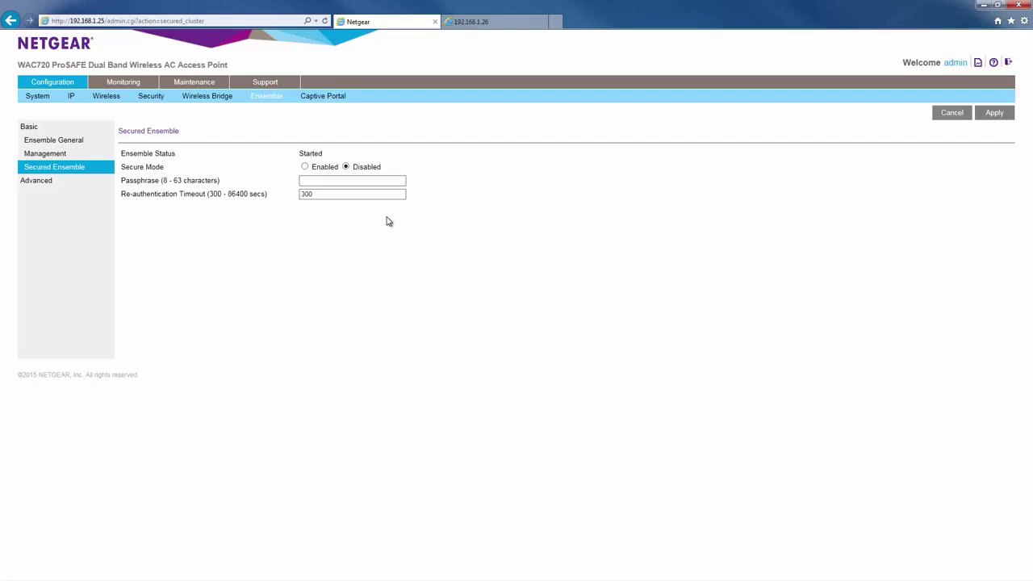
Step: Enable Secure Mode with an ensemble passphrase, then apply and confirm the change
click(305, 167)
click(329, 181)
text(password;))
click(985, 117)
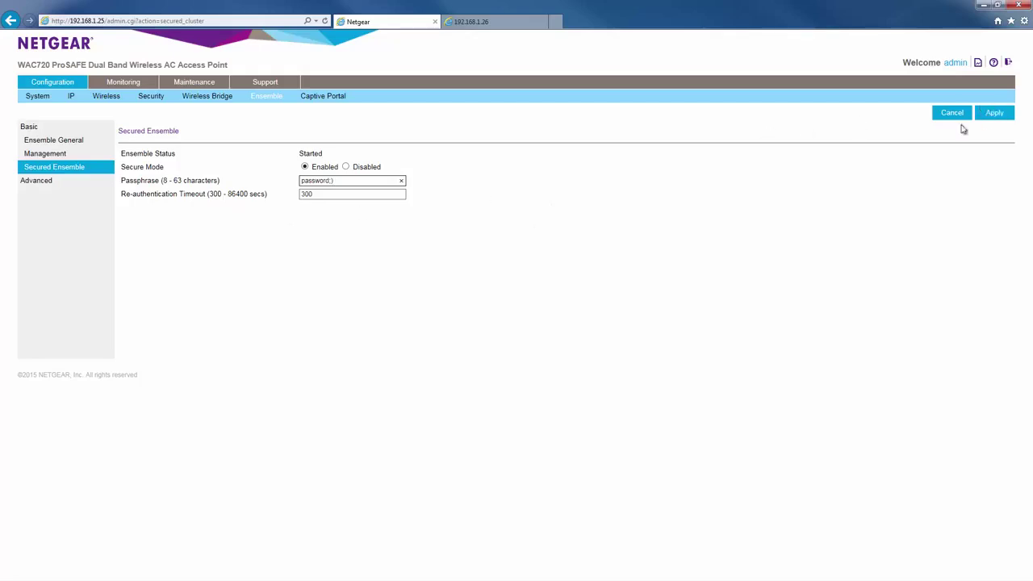
click(991, 115)
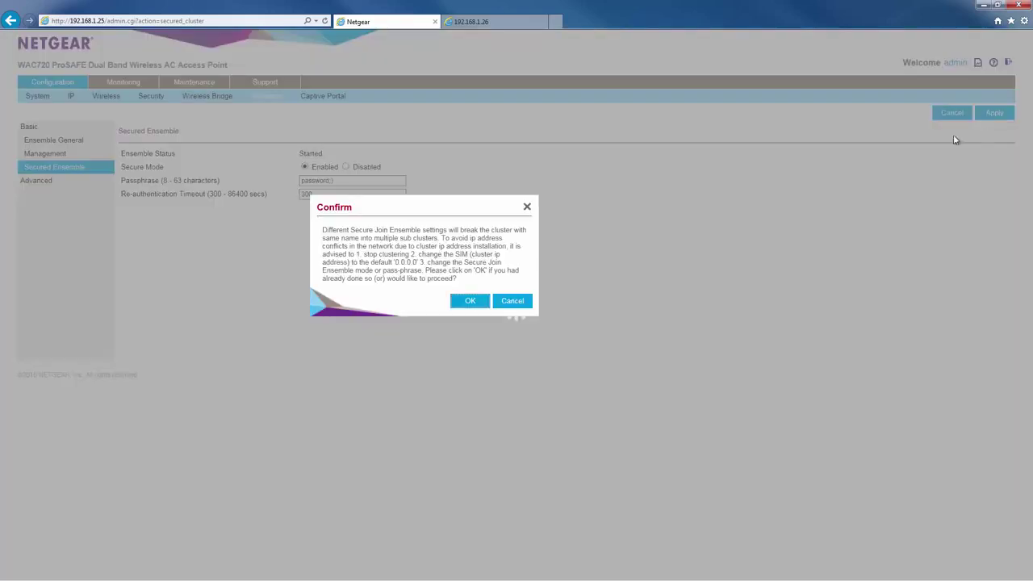
click(466, 307)
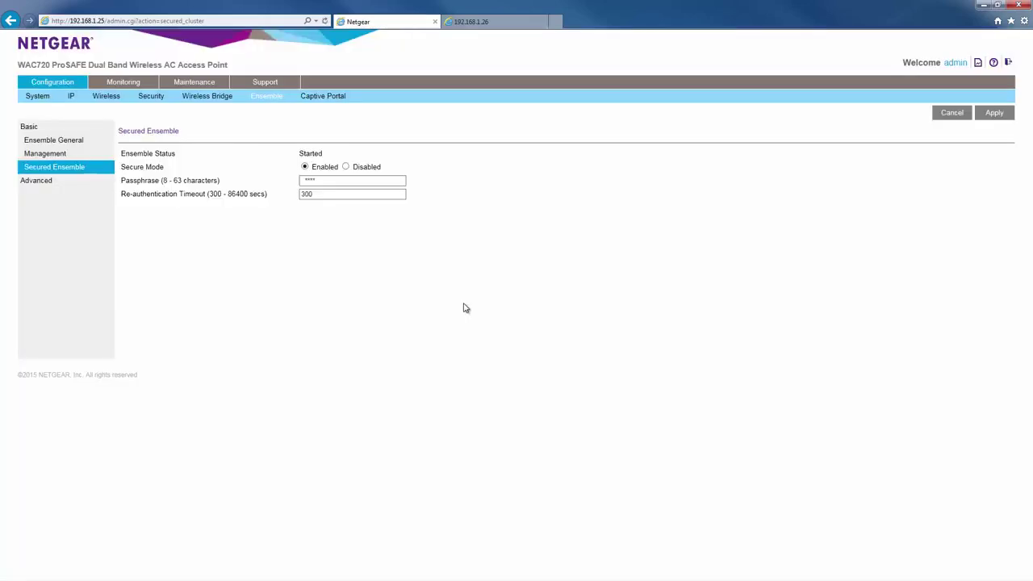
click(49, 181)
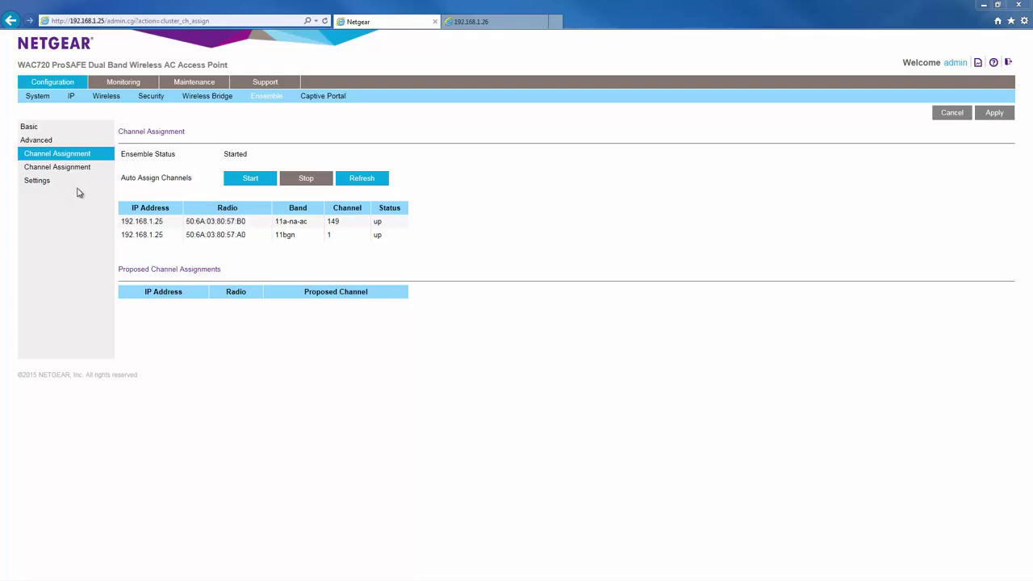
Step: Auto-assign the radio channels to 36 and 6, then switch to the 192.168.1.26 access point
click(247, 179)
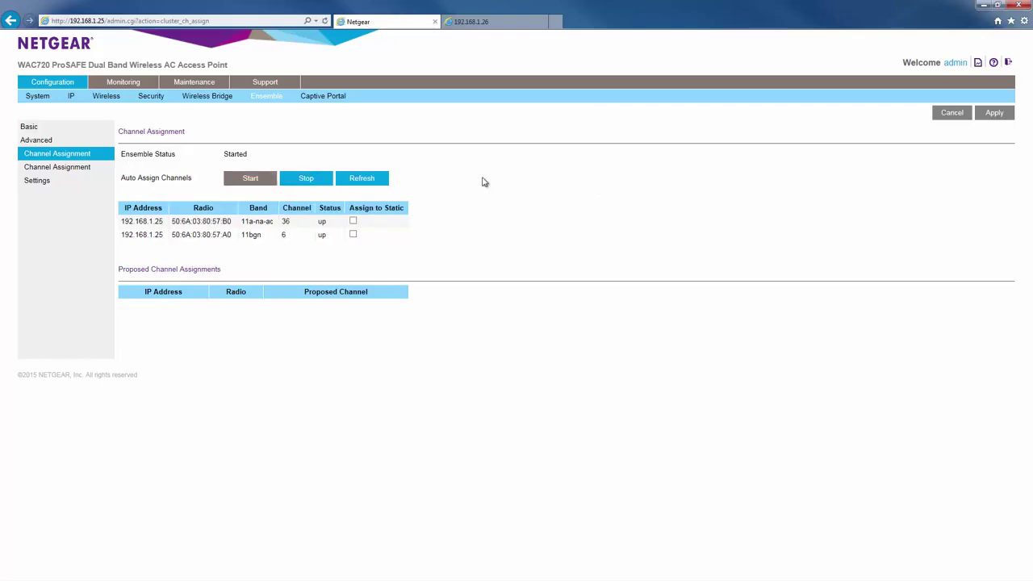
click(471, 25)
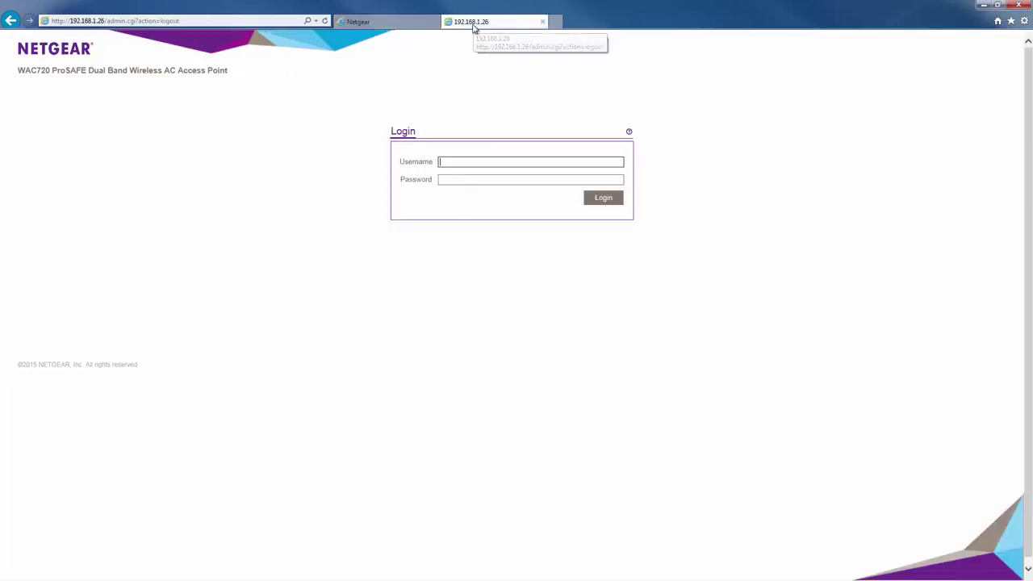
Step: Log in to the 192.168.1.26 access point with the admin credentials and reach Configuration > Ensemble
text(admin)
key(Tab)
text(password)
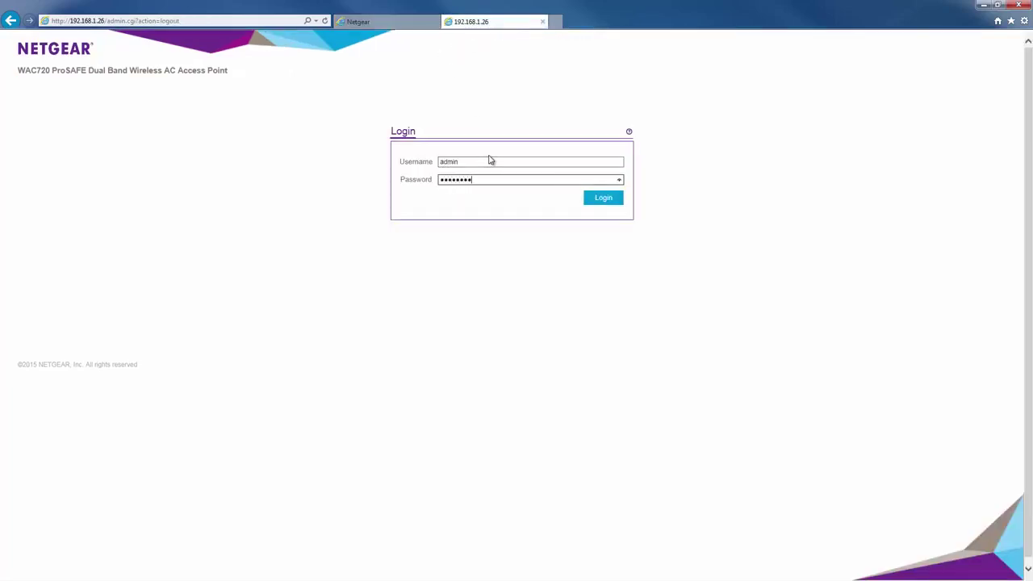
key(Return)
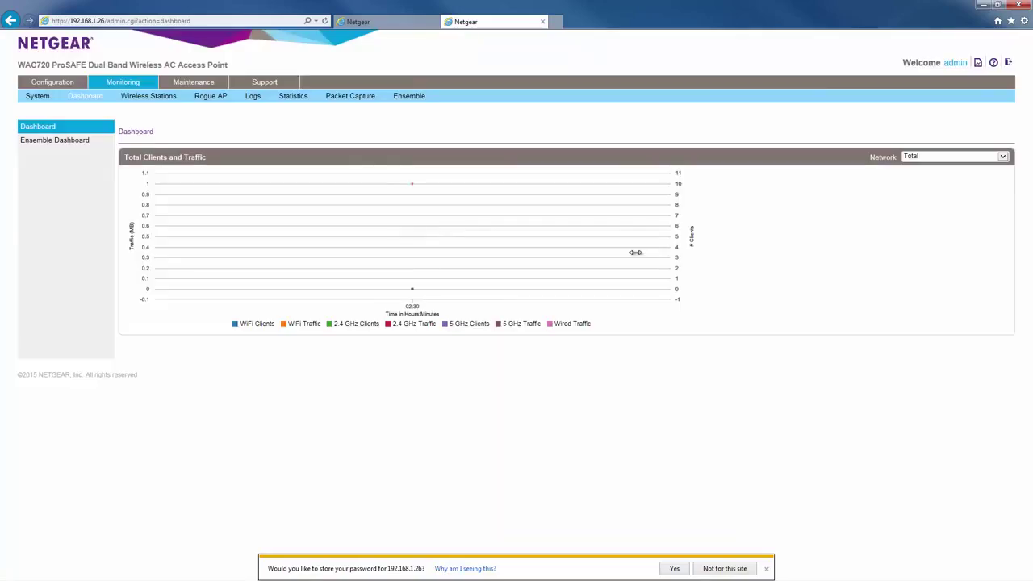
click(61, 82)
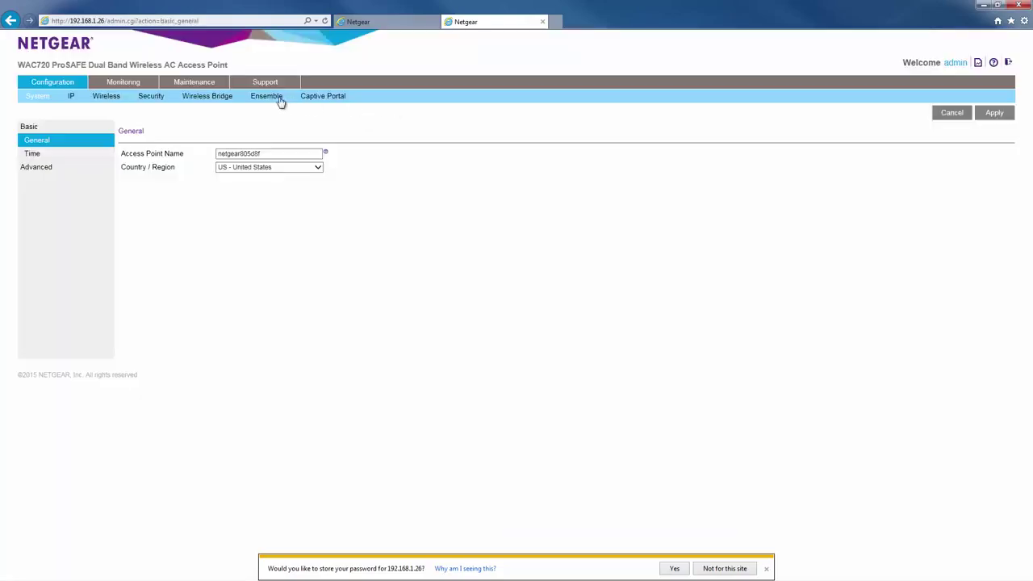
click(269, 97)
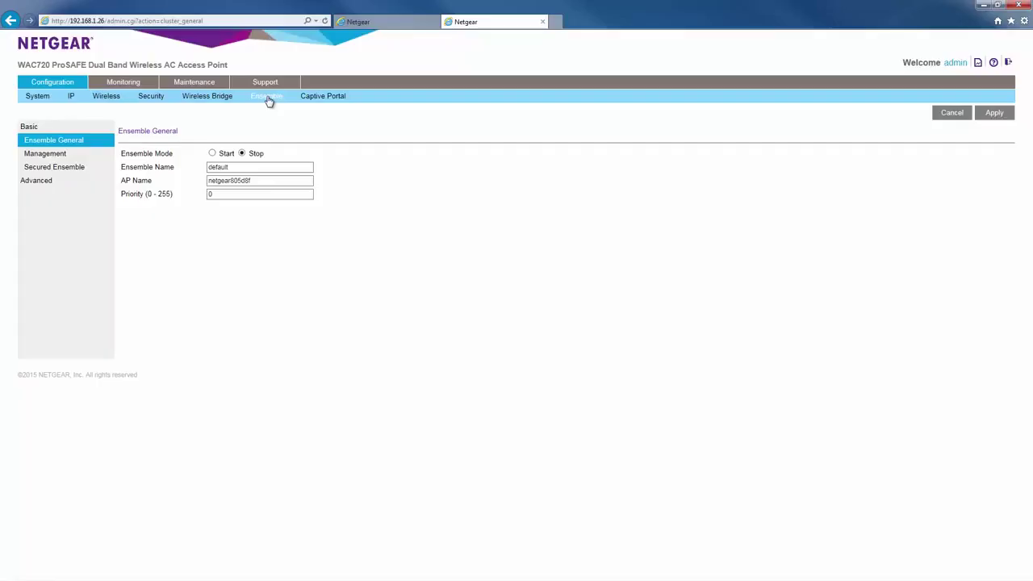
Step: Set Ensemble Mode to Start, name 'test', priority 9, and apply on this access point
click(213, 154)
drag(232, 167, 185, 172)
text(test)
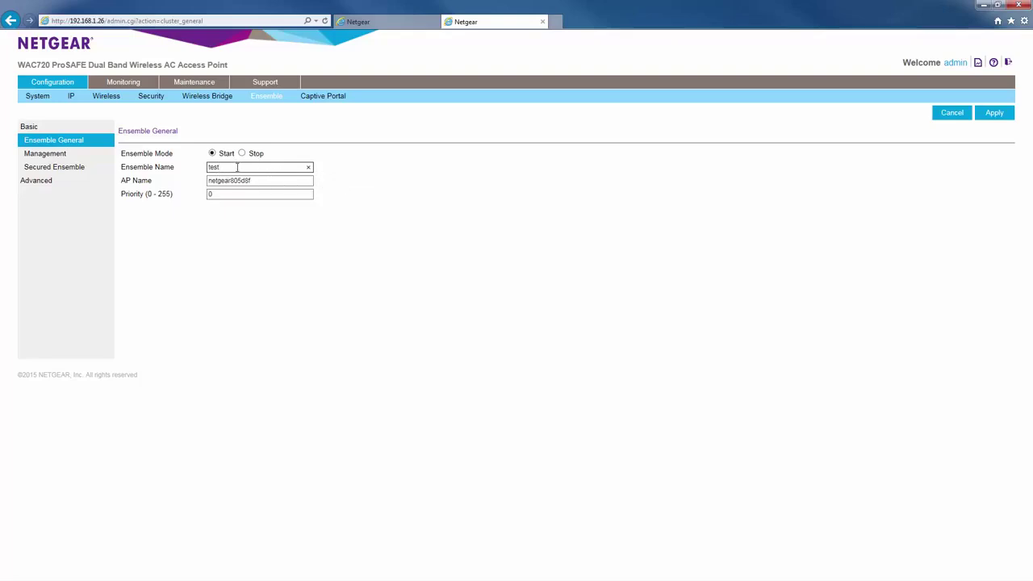
click(260, 181)
double_click(242, 194)
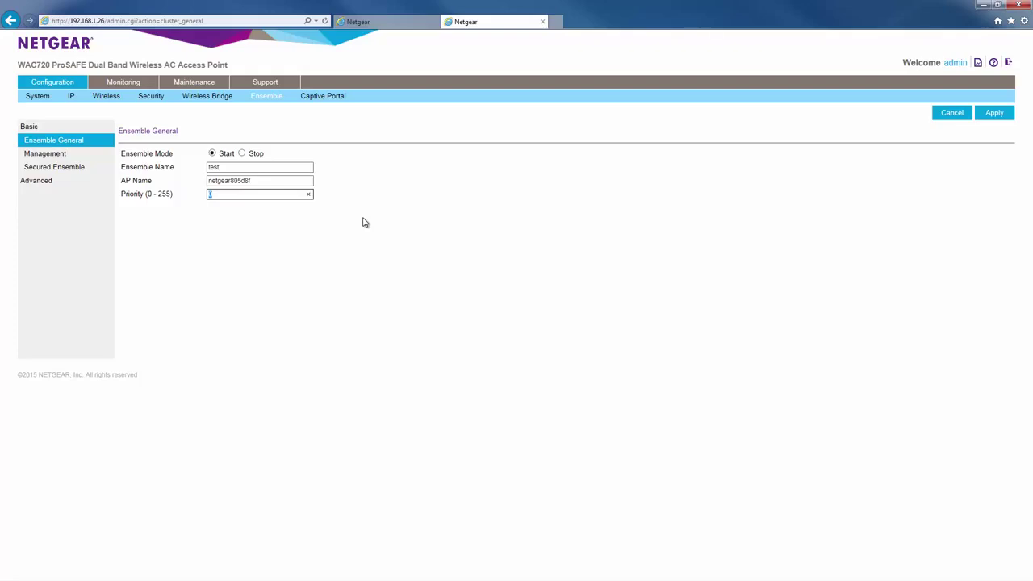
text(9)
click(604, 219)
click(994, 115)
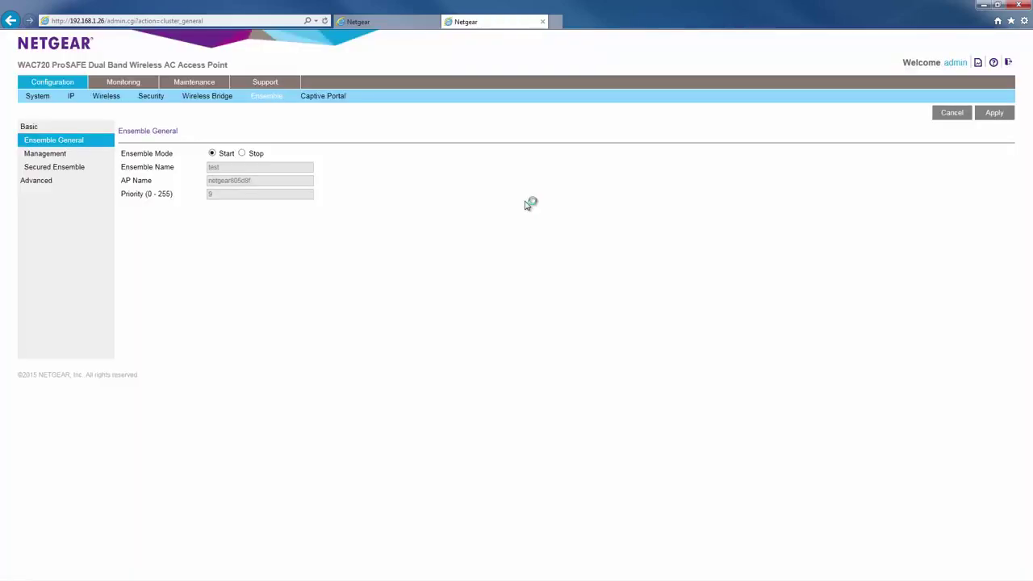
click(44, 158)
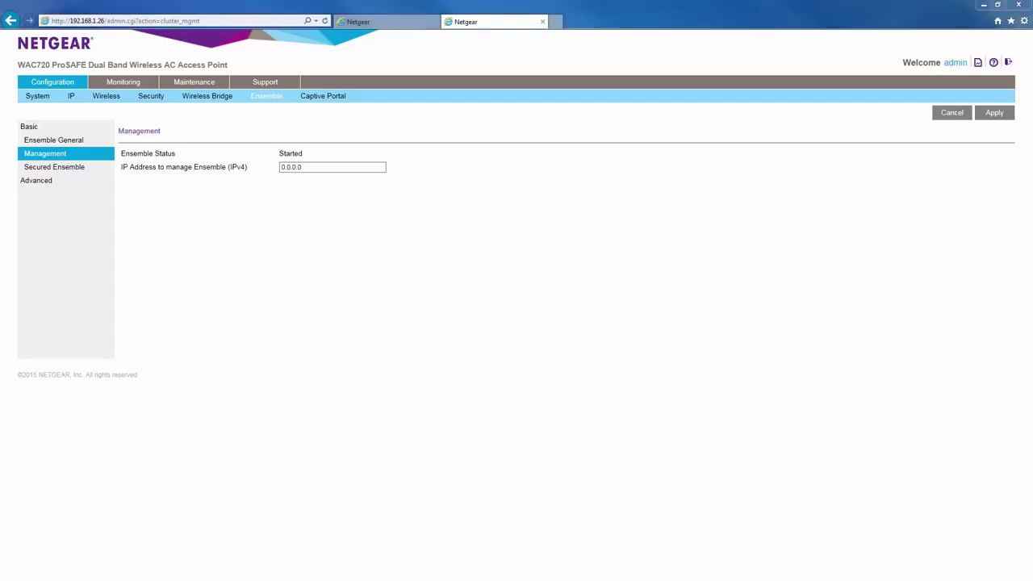
Step: Enter 192.168.1.99 as this access point's ensemble management IP and apply it
drag(306, 168, 269, 167)
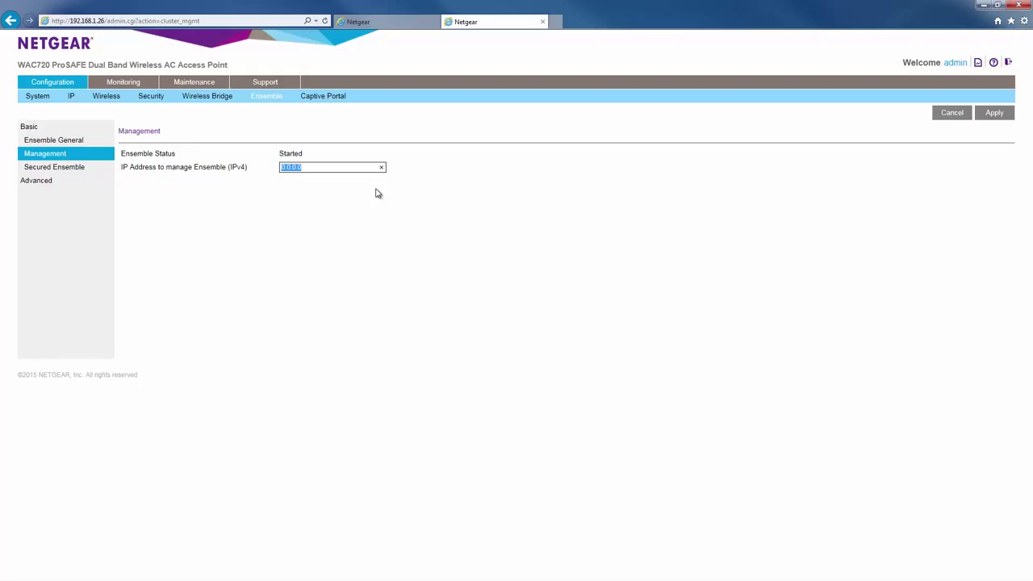
text(192.168.1.99)
click(991, 114)
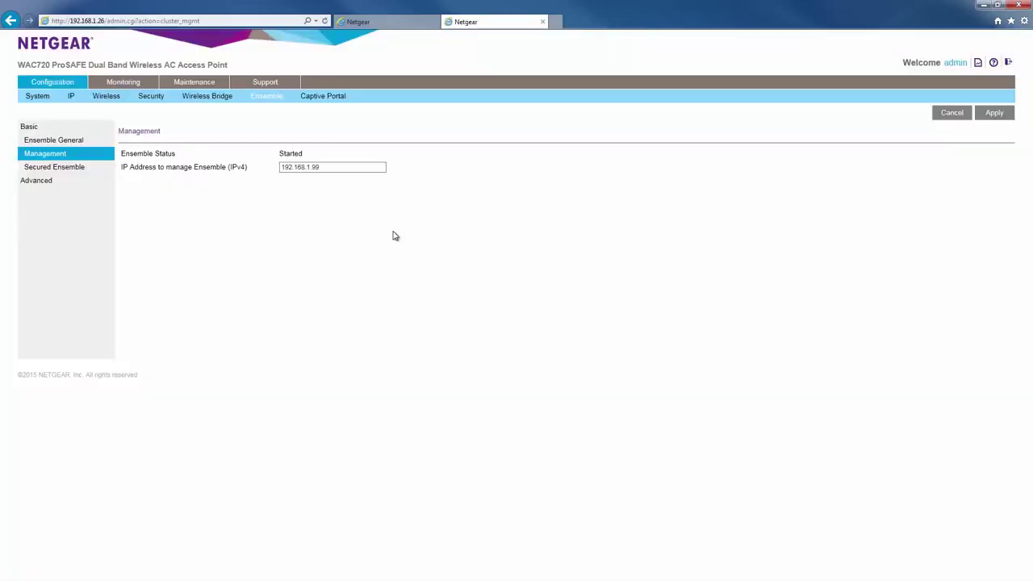
click(54, 167)
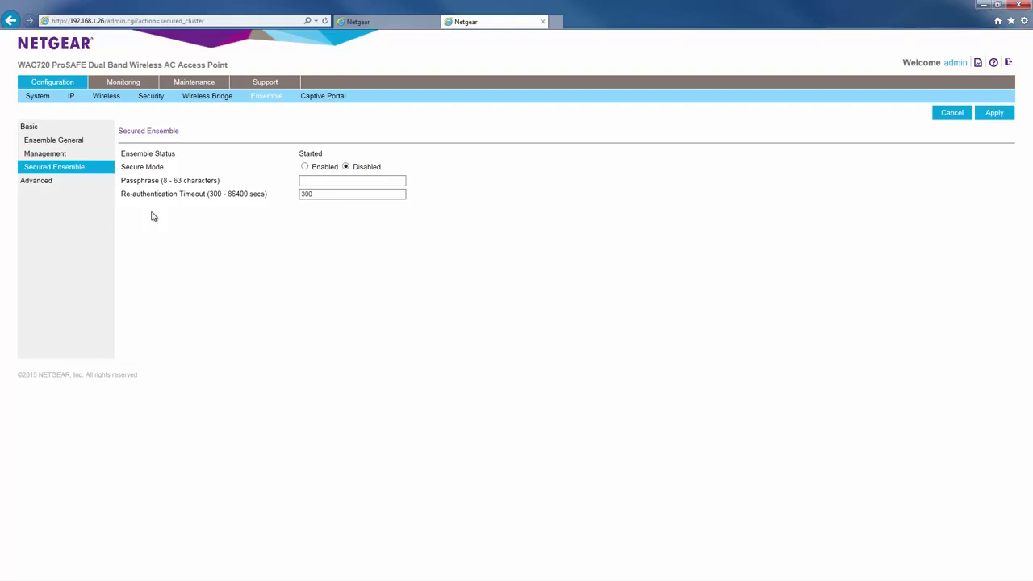
Step: Enable Secure Mode with the ensemble passphrase, keep the 300-second timeout, and confirm applying it
click(304, 167)
click(312, 181)
text(password)
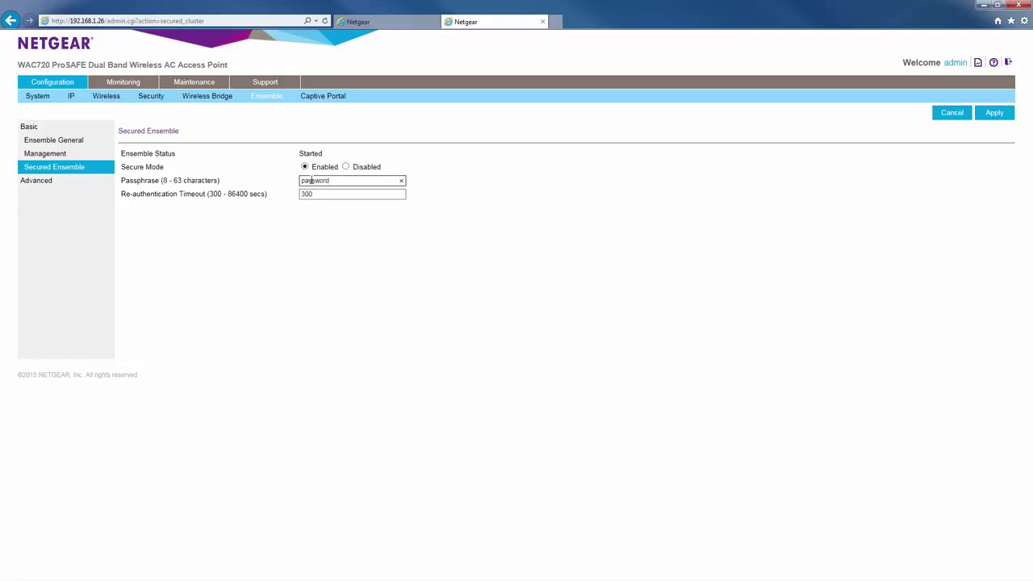
text(;])
click(459, 257)
click(990, 118)
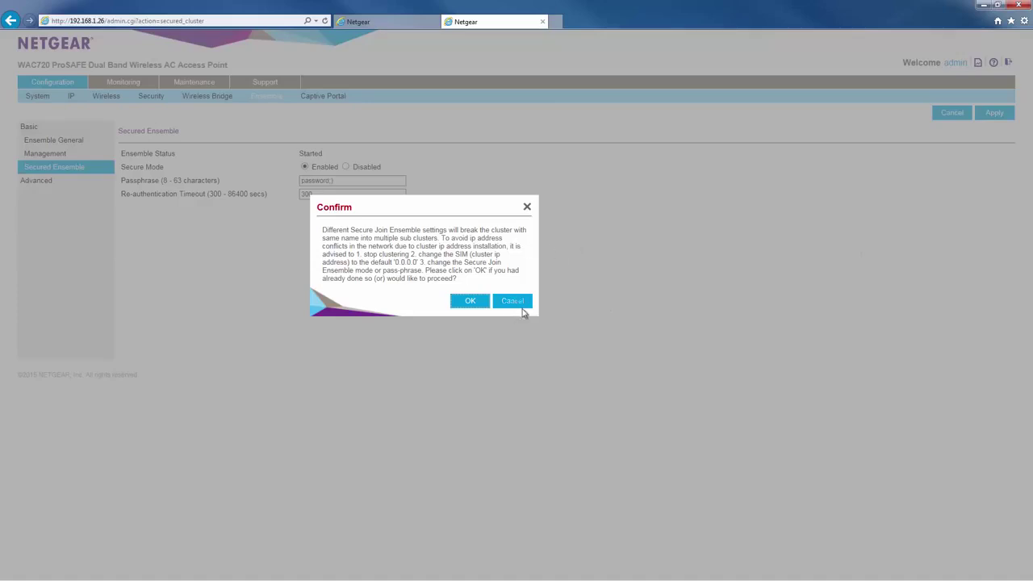
click(474, 302)
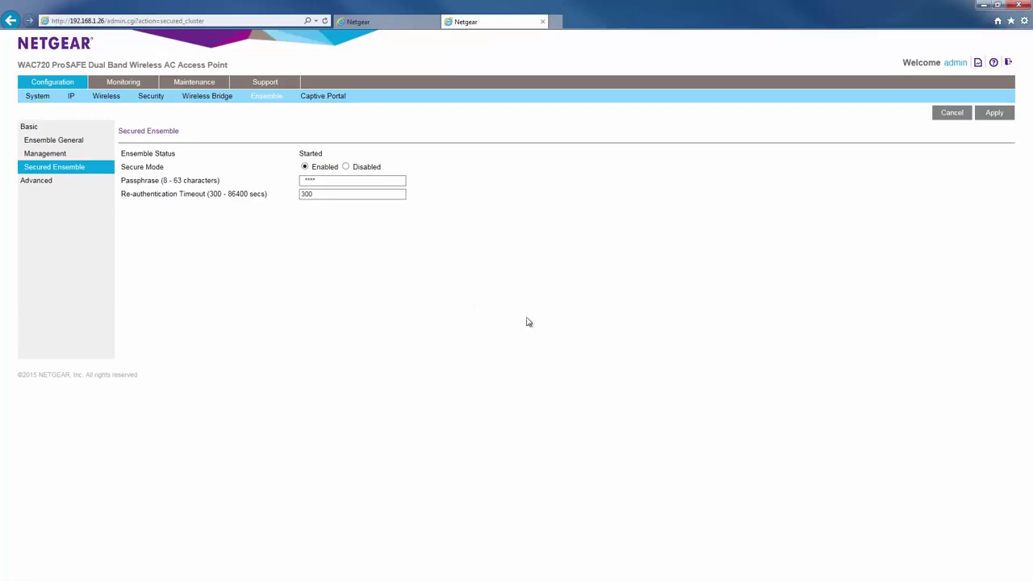
Step: Go to 192.168.1.99 in a new browser tab
click(556, 22)
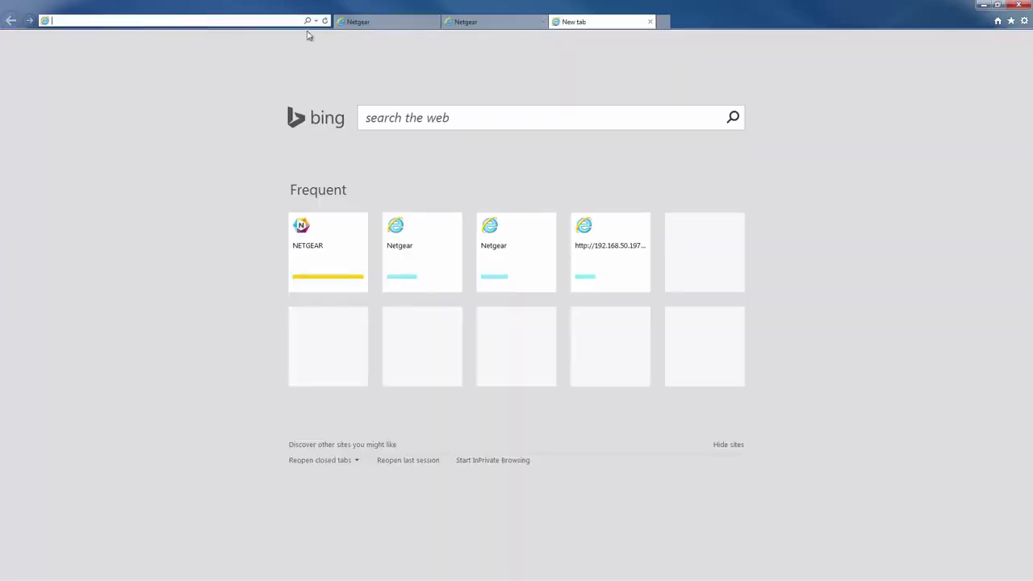
text(192.168.1)
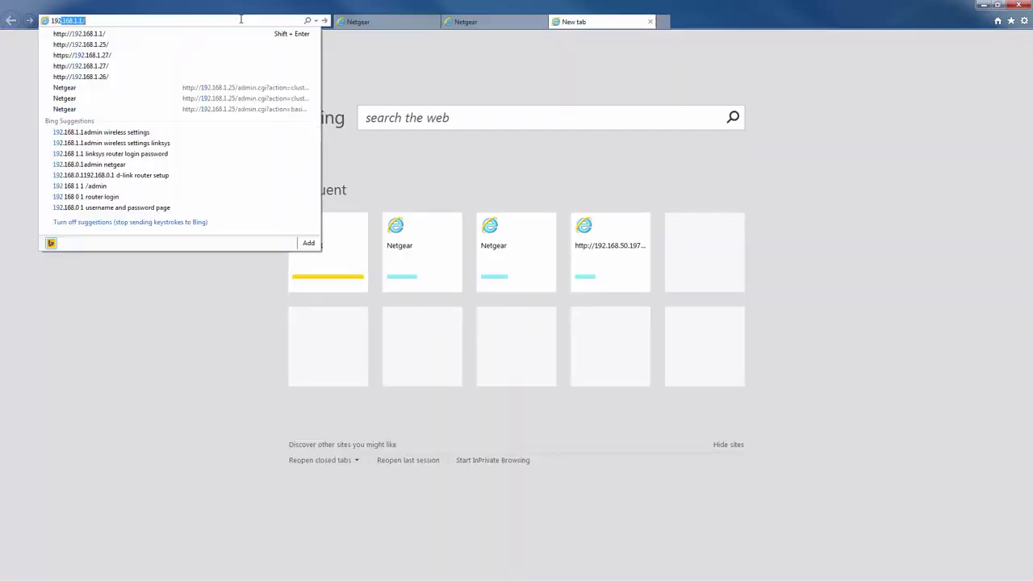
text(.99)
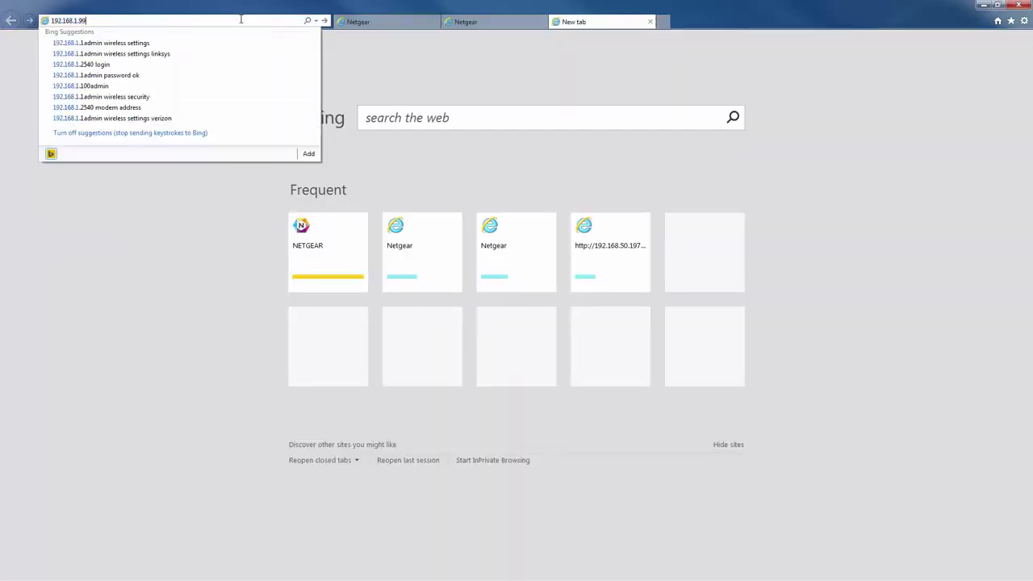
key(Return)
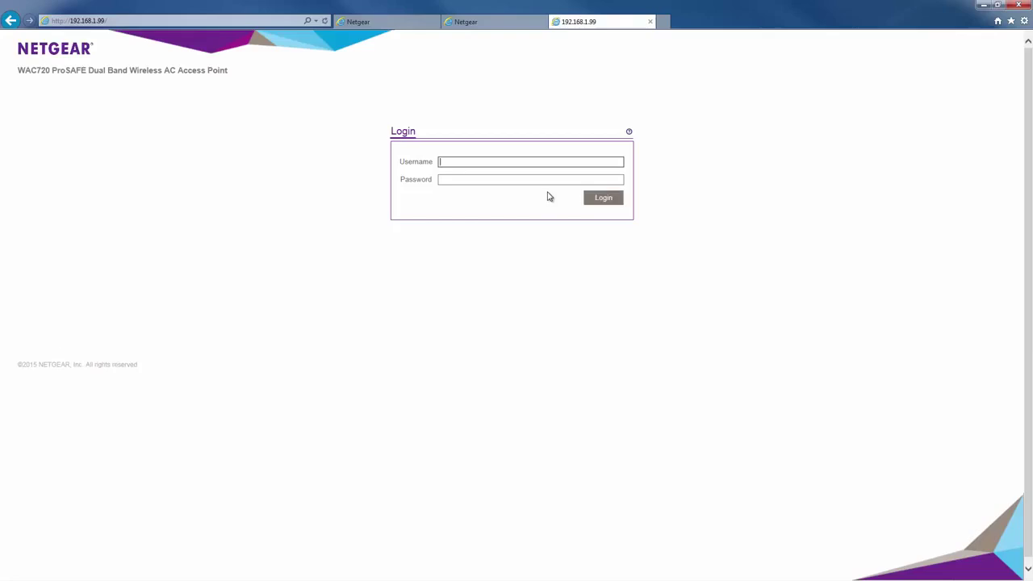
Step: Log in at 192.168.1.99 as admin, decline saving the password, and end the other session
text(admin)
key(Tab)
text(pa)
key(BackSpace)
key(BackSpace)
text(password)
click(604, 204)
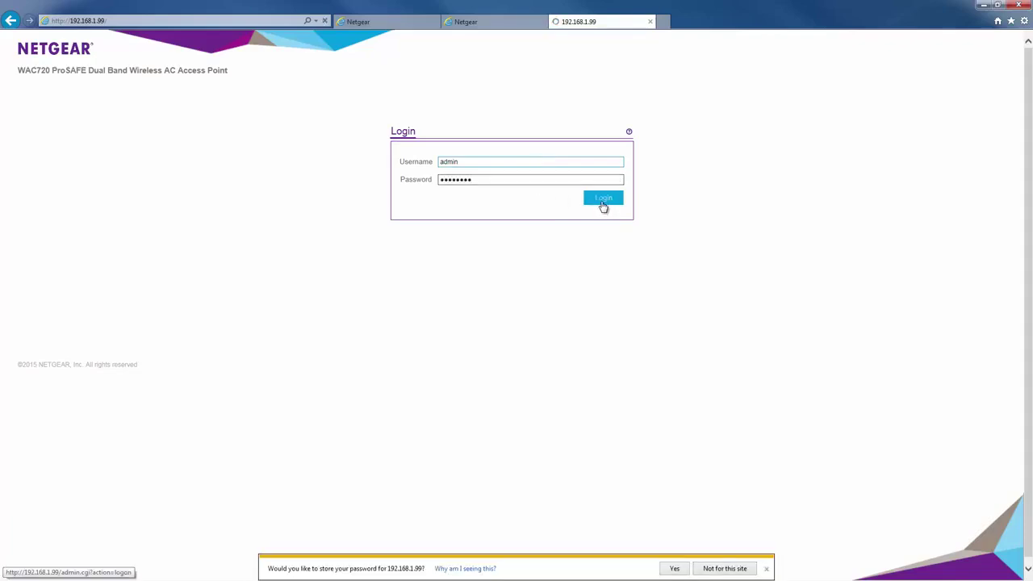
click(729, 568)
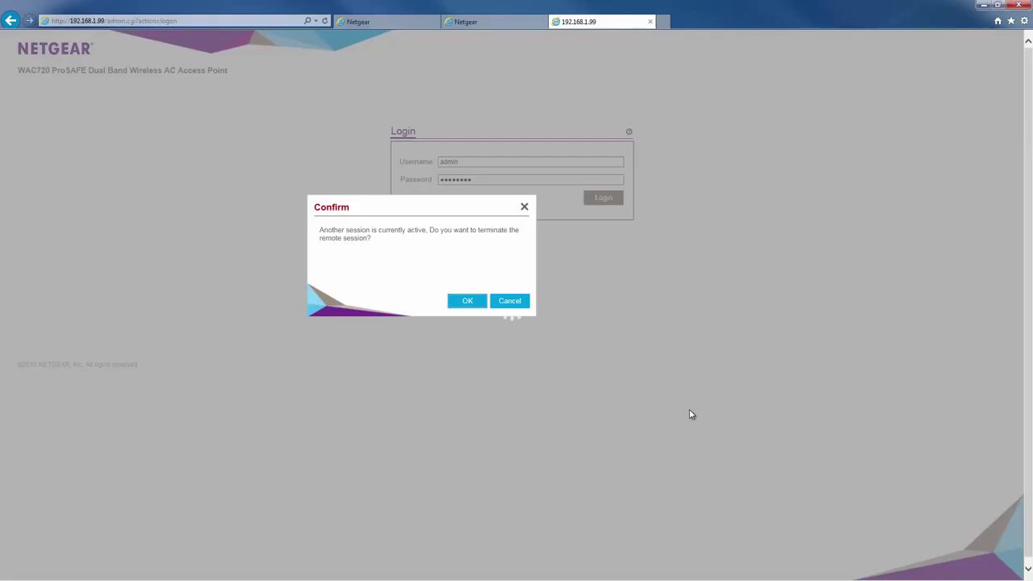
click(468, 302)
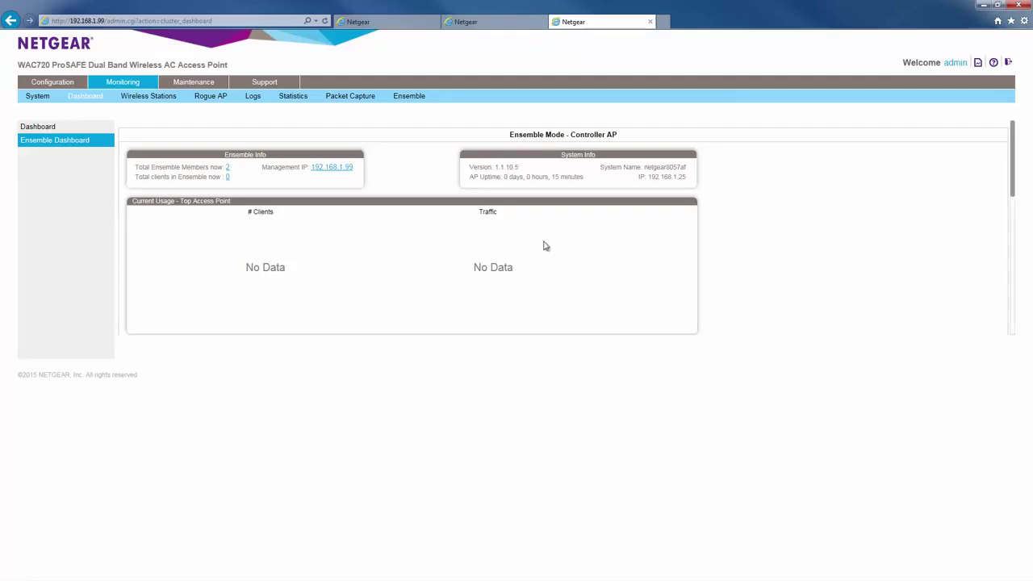
Step: Check that the Access Point list shows both ensemble members, then go to the security Profile Settings
click(227, 167)
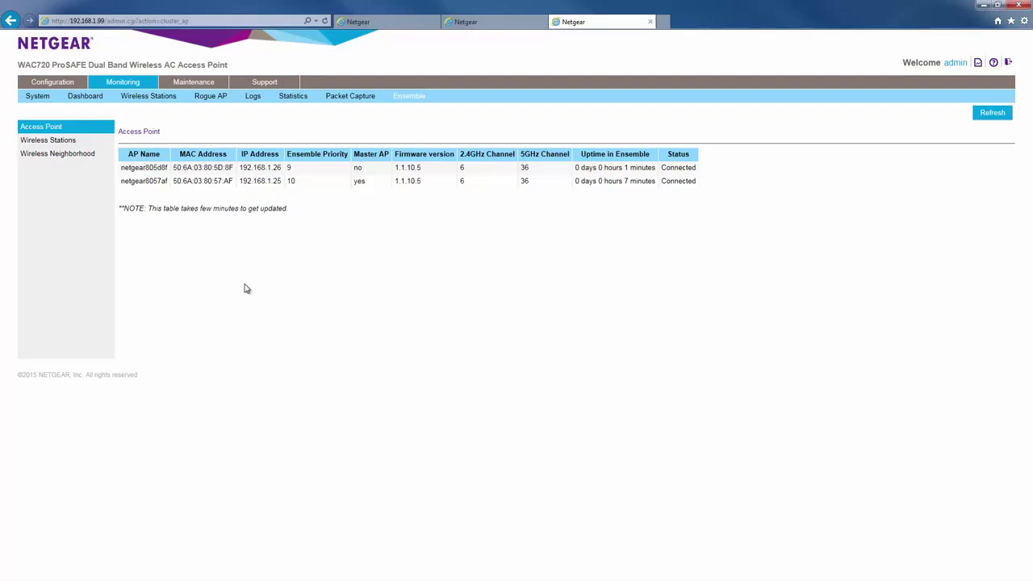
click(66, 84)
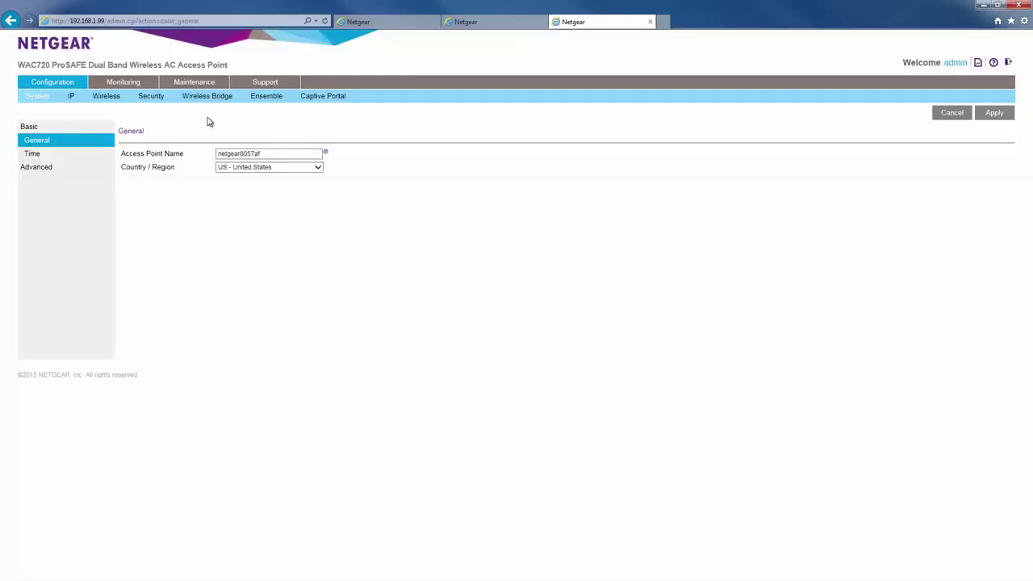
click(153, 96)
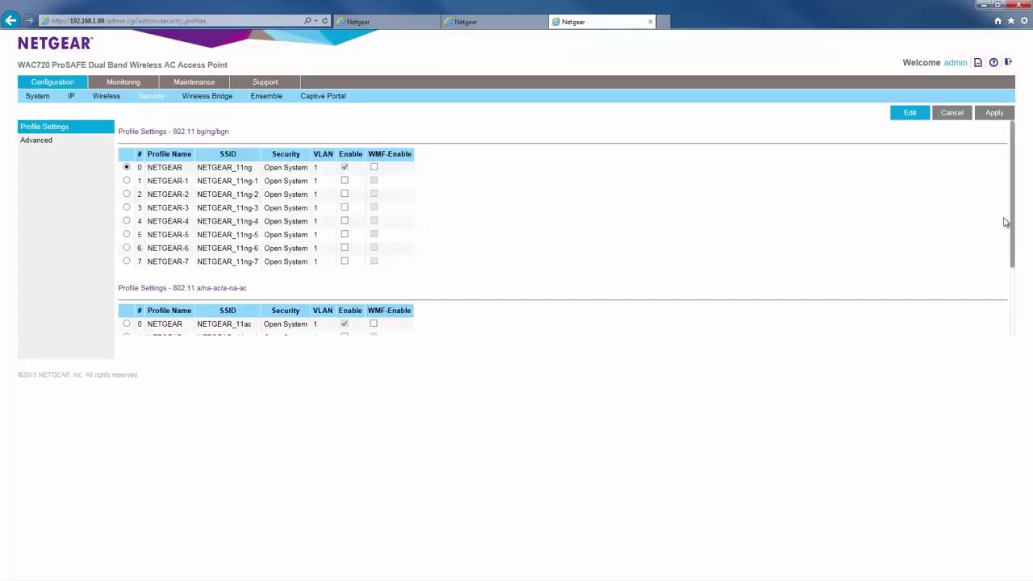
Step: Edit 802.11ac profile 0 and change its SSID from NETGEAR_11ac to guest
scroll(1015, 247, down, 3)
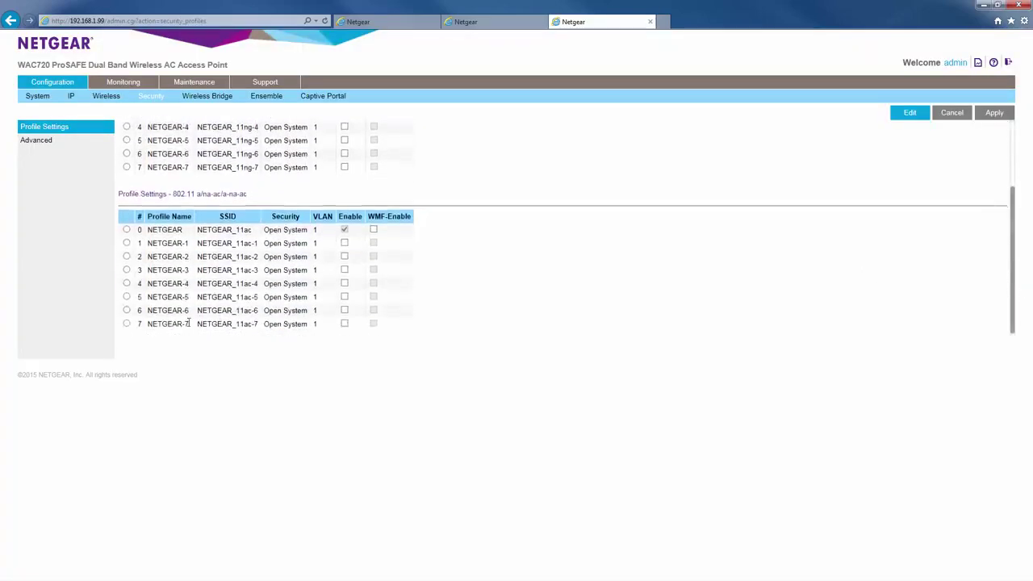
click(126, 228)
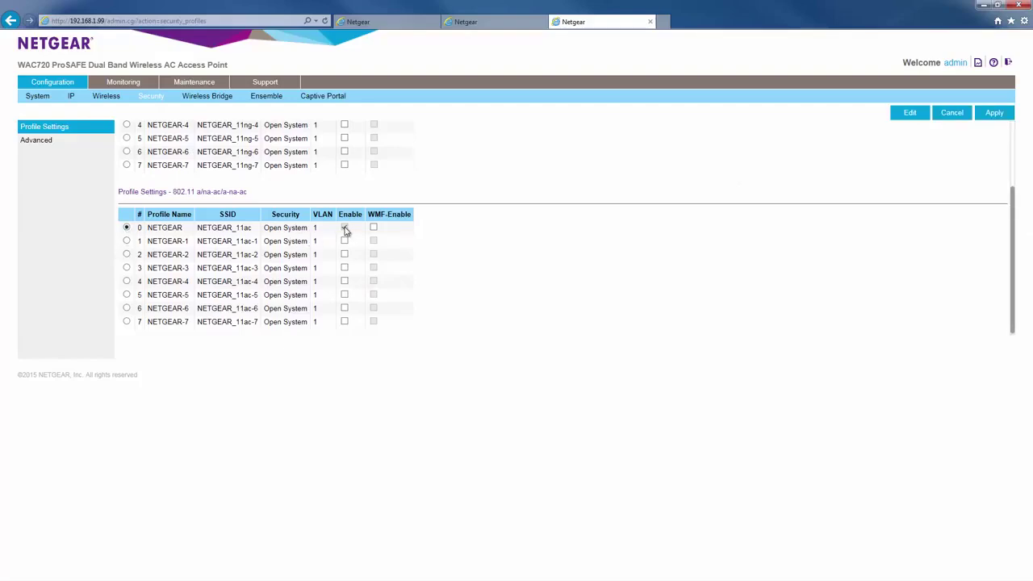
click(909, 114)
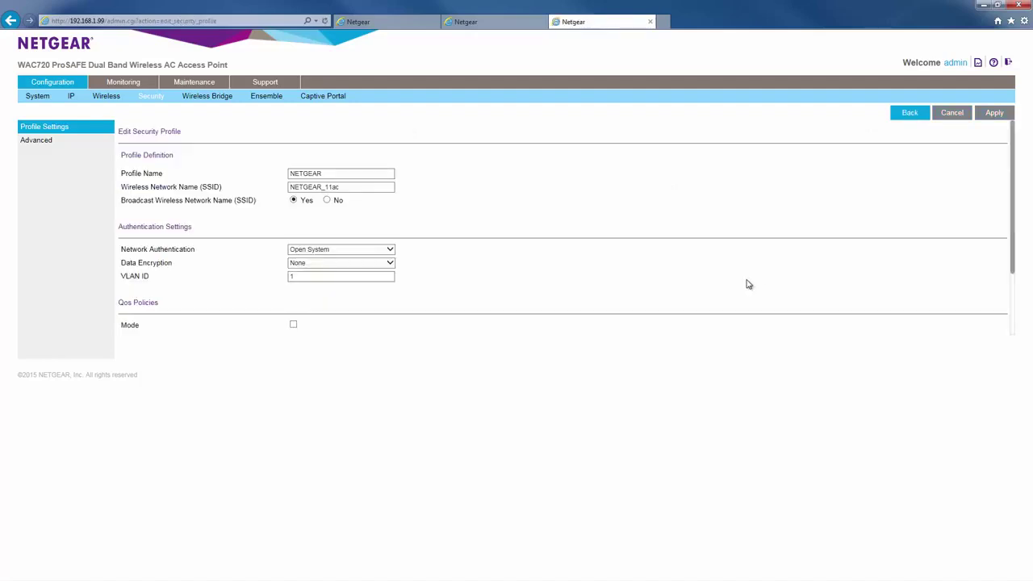
drag(379, 185, 267, 193)
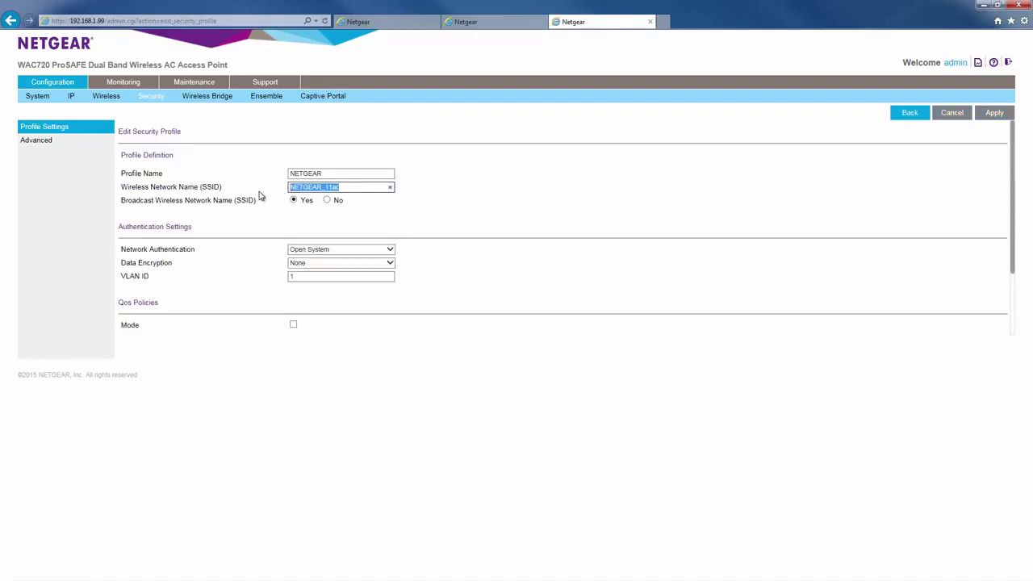
text(guest)
Step: Secure the profile with WPA2-PSK and a new passphrase, then apply and confirm the update
click(365, 249)
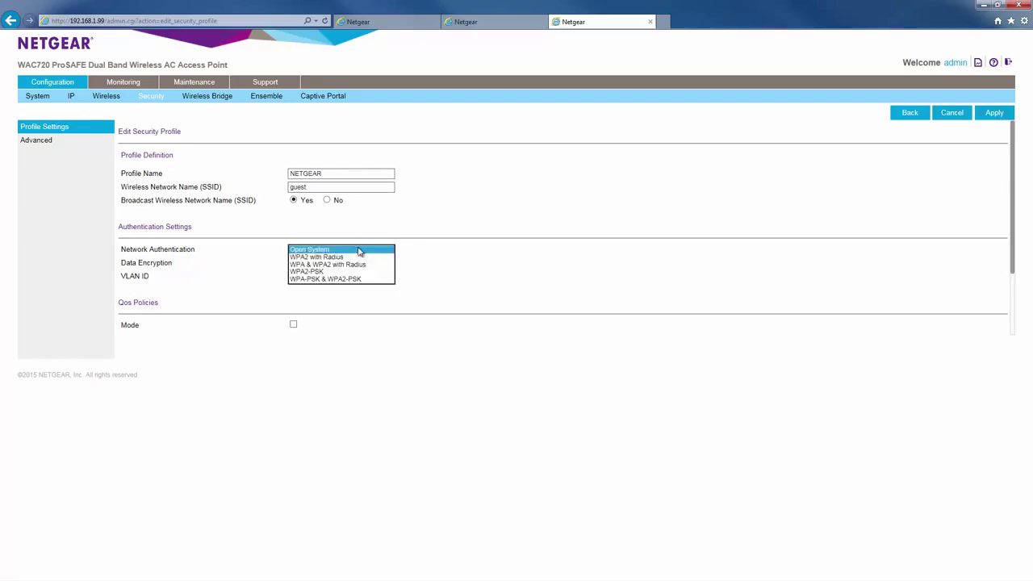
click(355, 272)
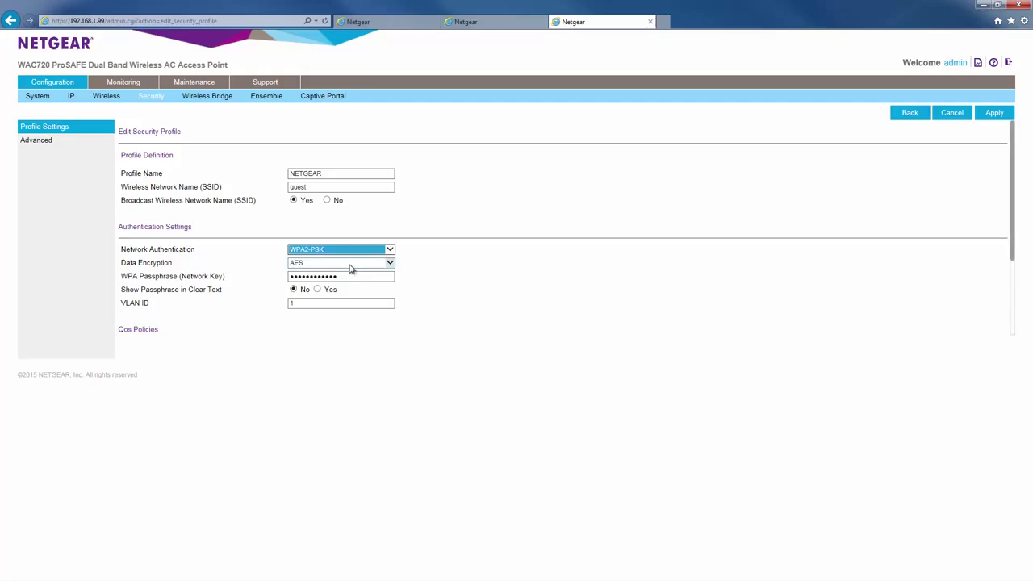
drag(350, 276, 273, 280)
text(password)
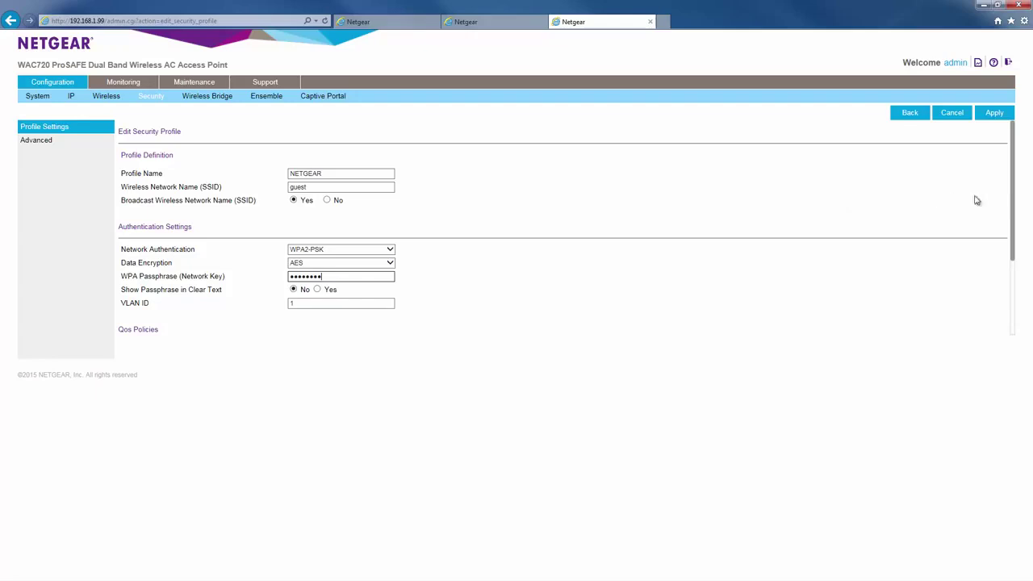
drag(1015, 203, 1013, 171)
click(995, 113)
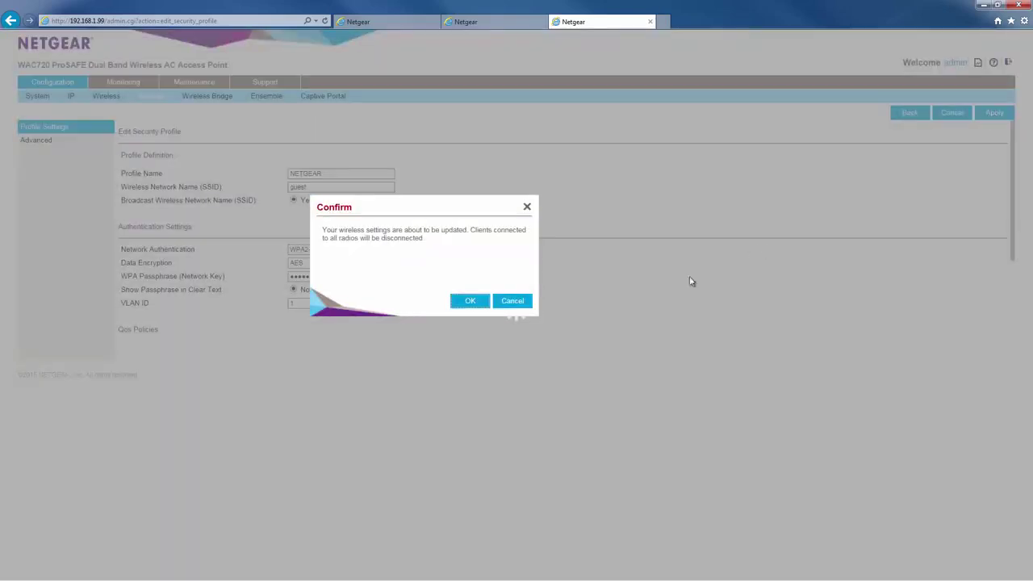
click(472, 301)
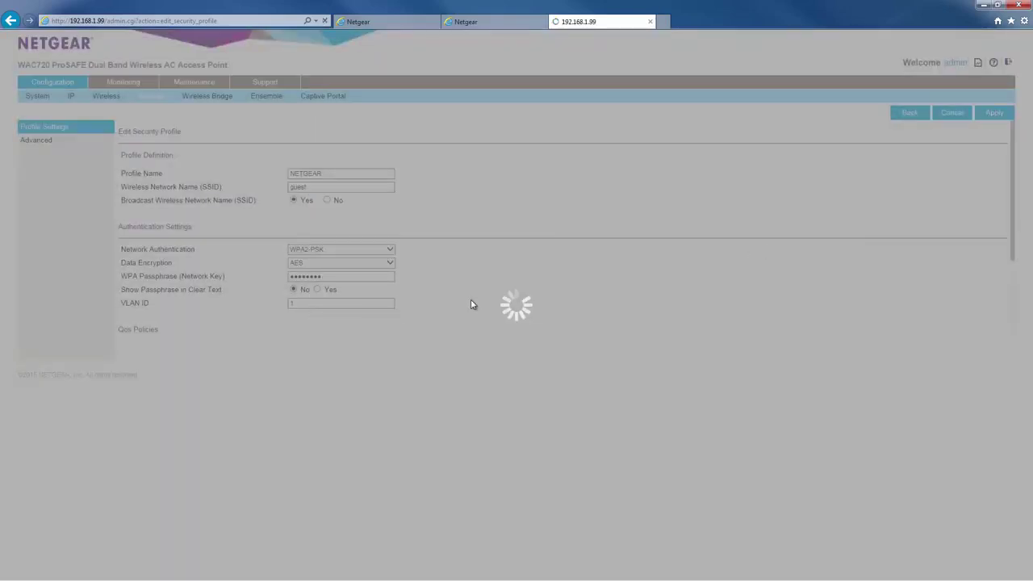